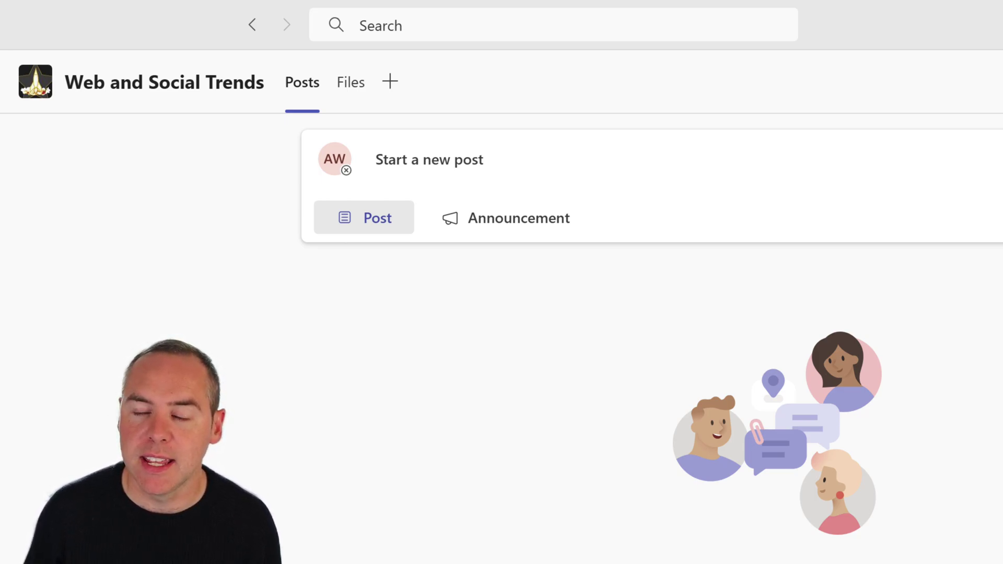
Find the Lists app and add it as a tab in the Web and Social Trends channel.
{"action": "left_click", "coordinate": [390, 83]}
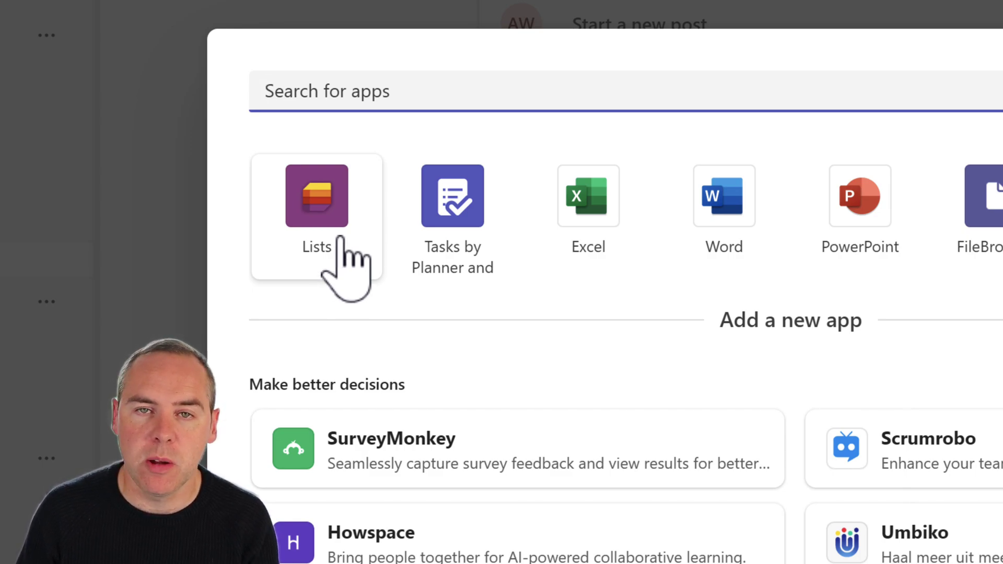
{"action": "type", "text": "Lists"}
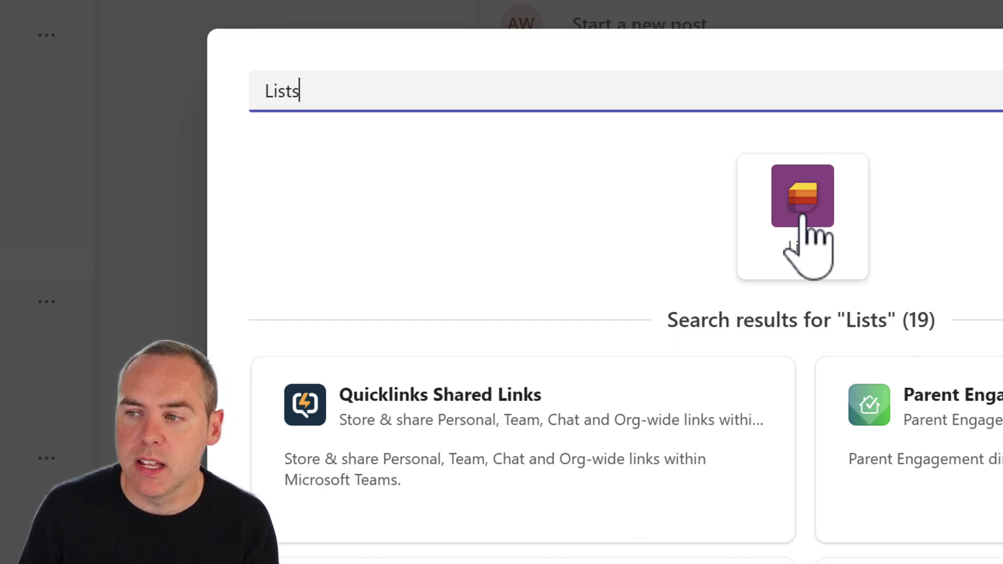
{"action": "left_click", "coordinate": [804, 217]}
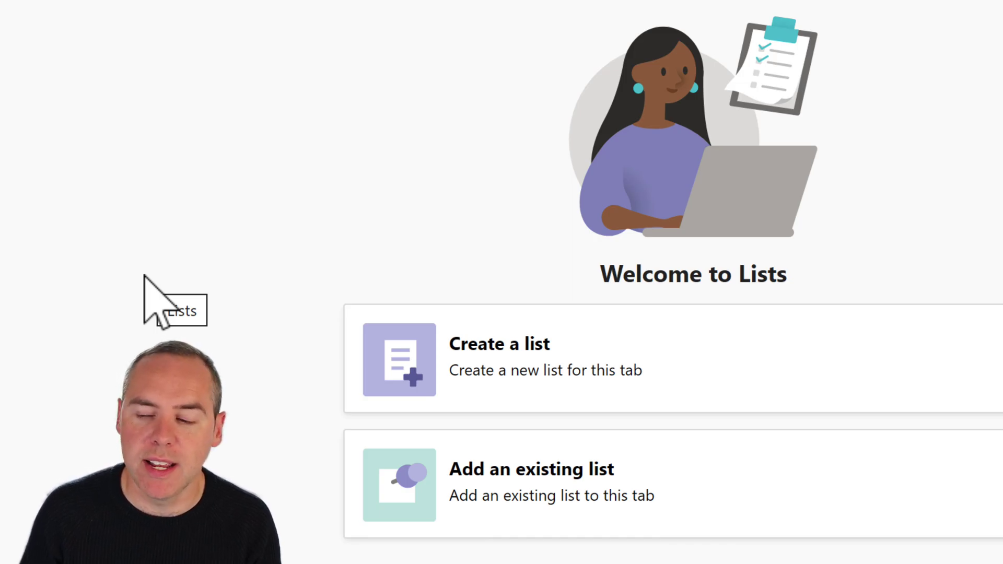
Browse the Microsoft templates available for creating a new list.
{"action": "left_click", "coordinate": [448, 369]}
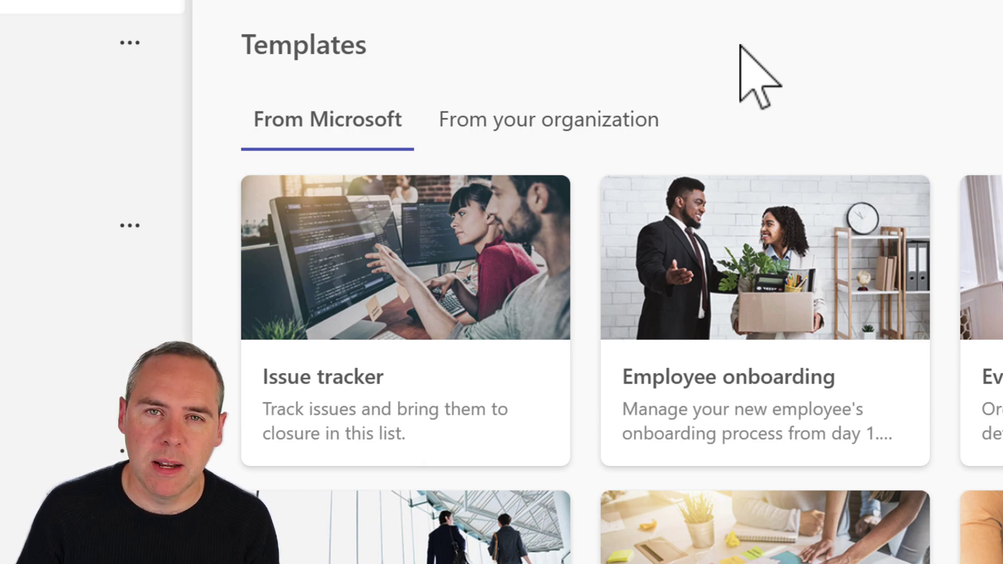
{"action": "scroll", "coordinate": [959, 311], "scroll_direction": "down", "scroll_amount": 3}
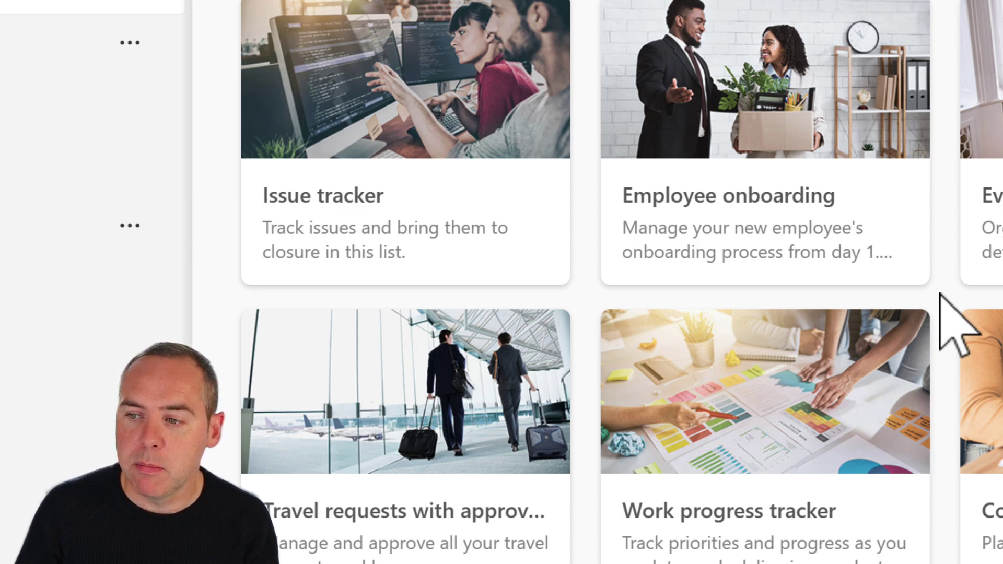
{"action": "left_click", "coordinate": [892, 475]}
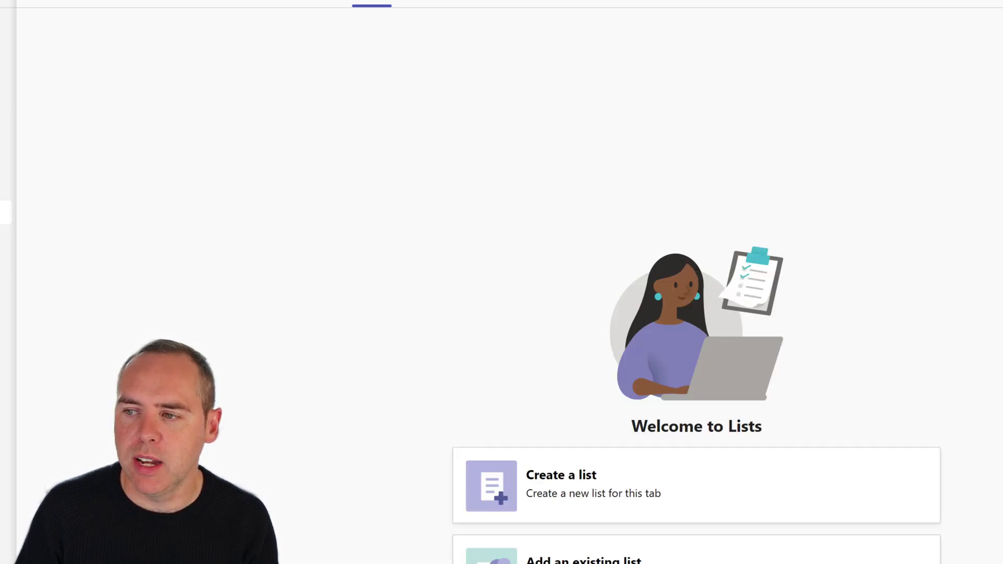
Create a blank list named Social Trends with the lightbulb icon in orange-red.
{"action": "left_click", "coordinate": [729, 497]}
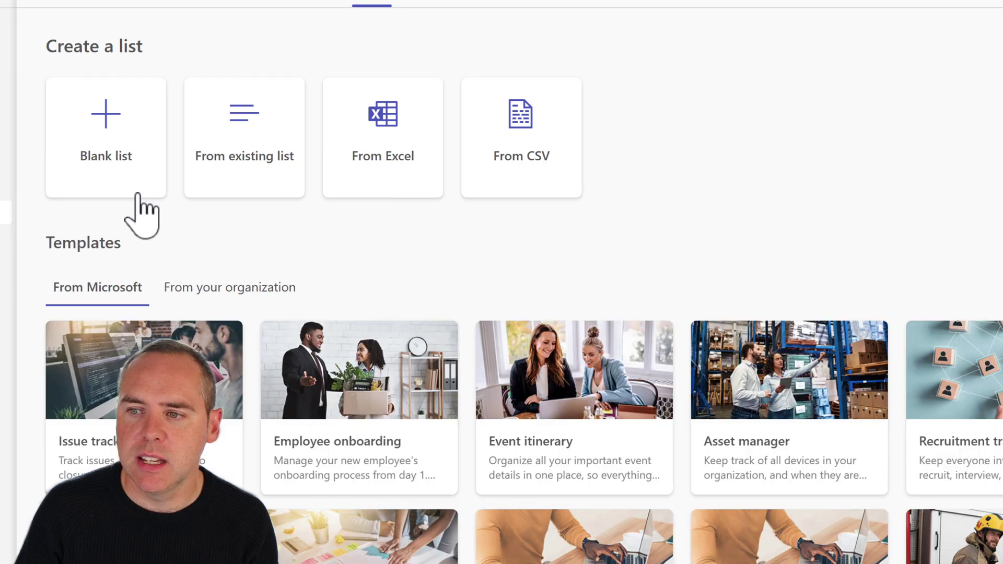
{"action": "left_click", "coordinate": [128, 170]}
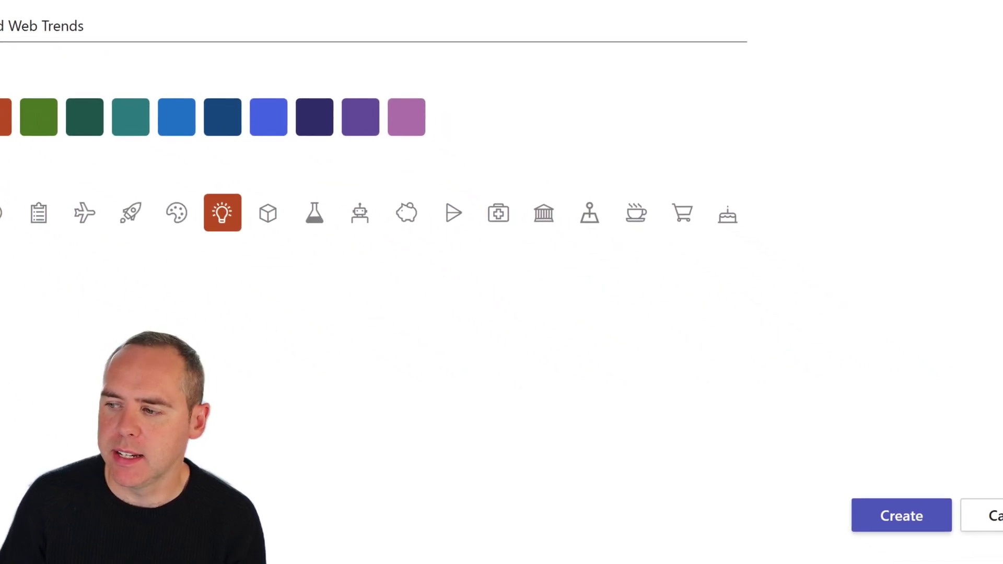
{"action": "left_click", "coordinate": [906, 526]}
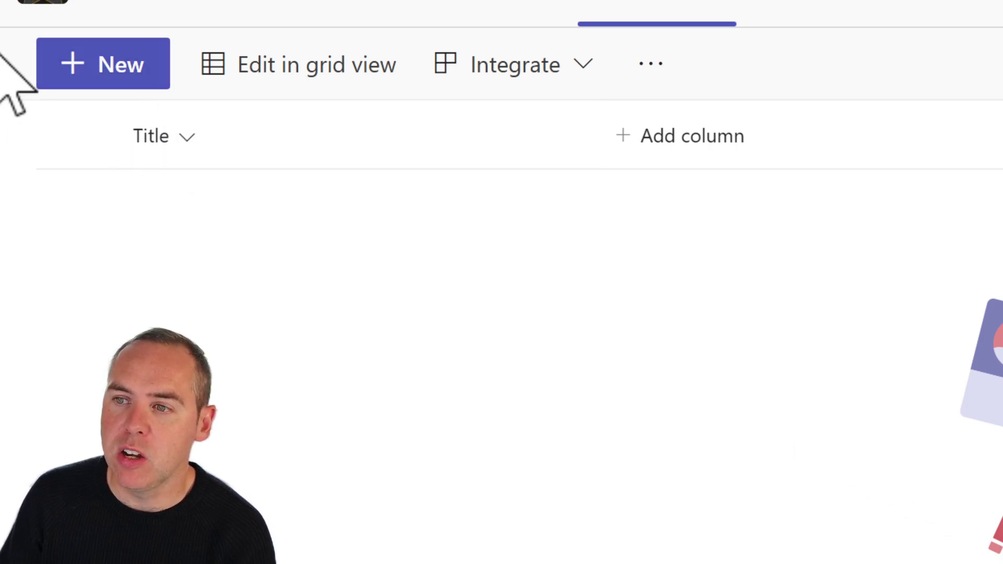
Rename the Title column of the new list as Trend Name.
{"action": "left_click", "coordinate": [63, 80]}
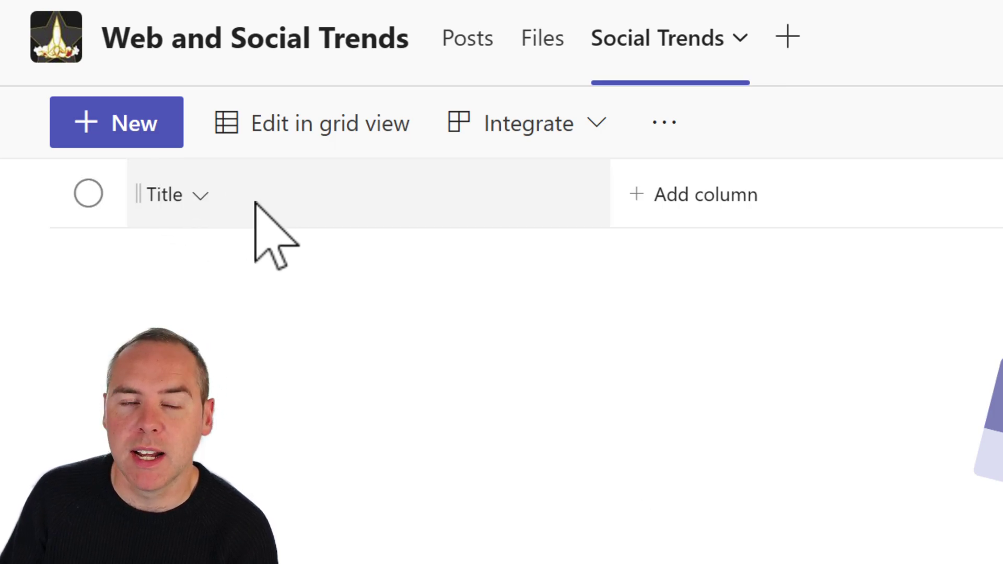
{"action": "left_click", "coordinate": [199, 197]}
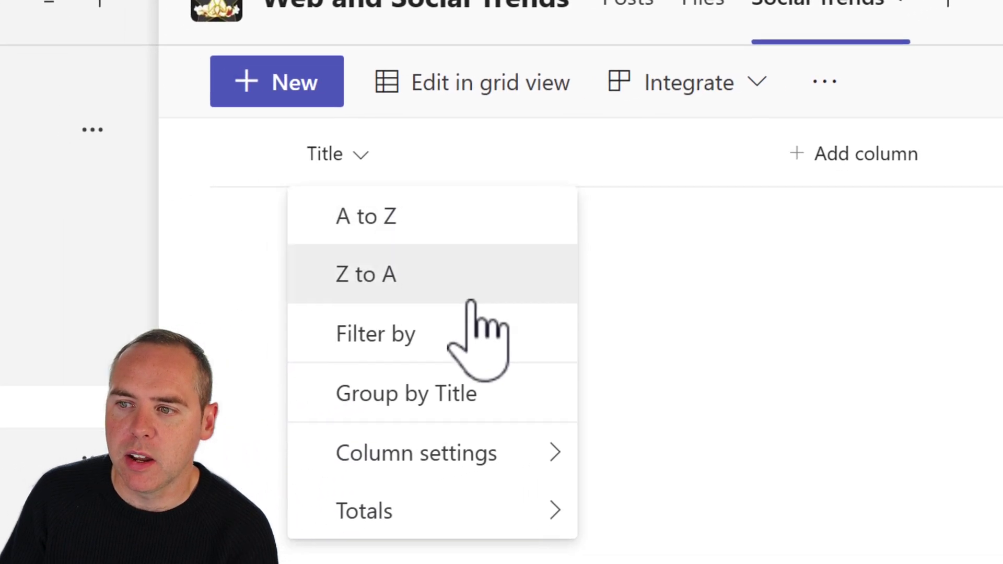
{"action": "left_click", "coordinate": [483, 462]}
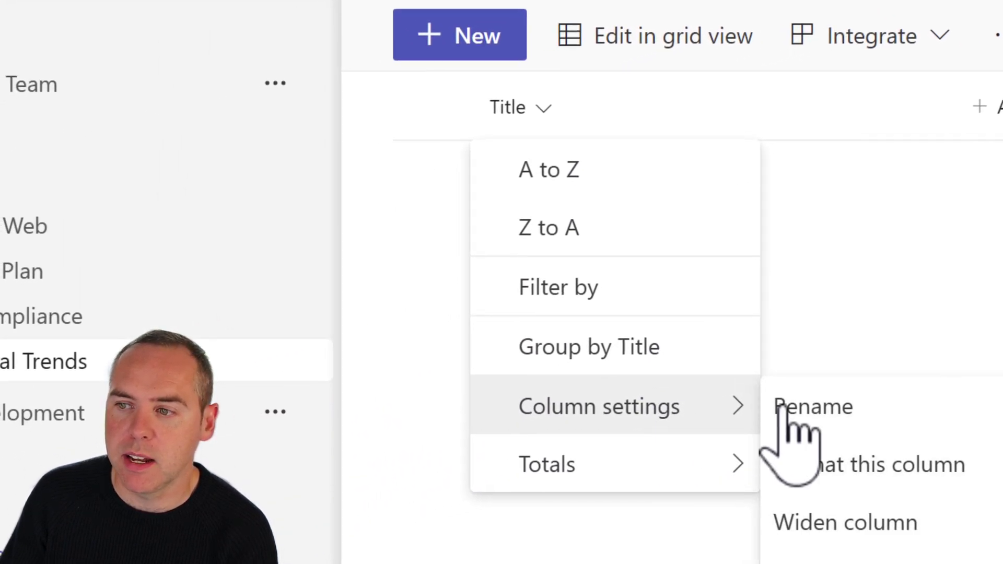
{"action": "left_click", "coordinate": [882, 406]}
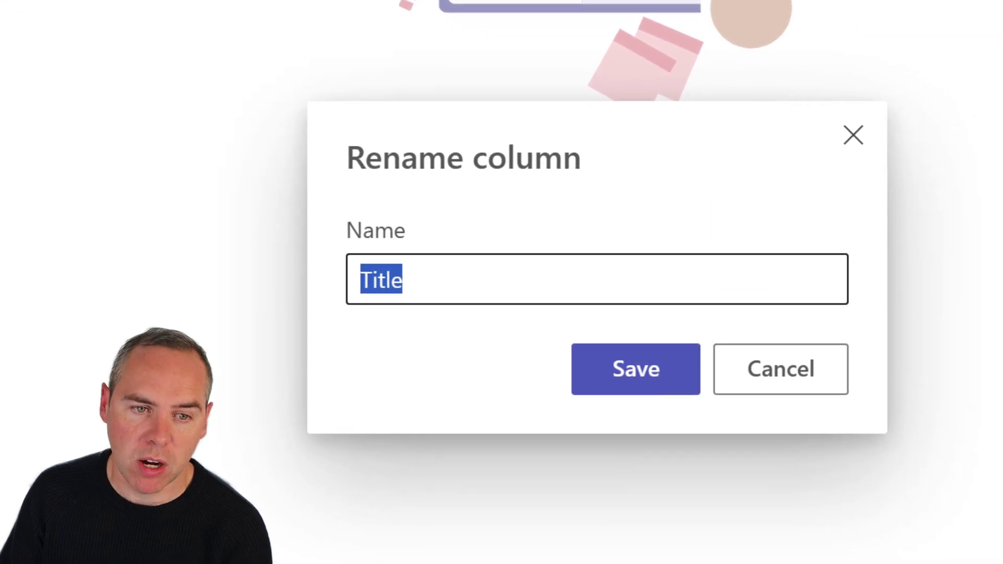
{"action": "type", "text": "Trend Name"}
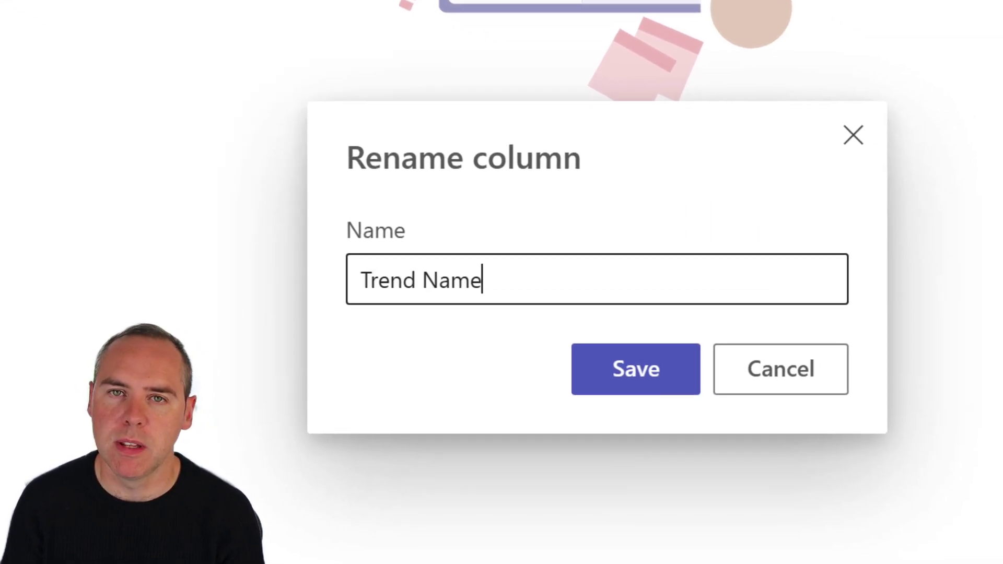
{"action": "key", "text": "Return"}
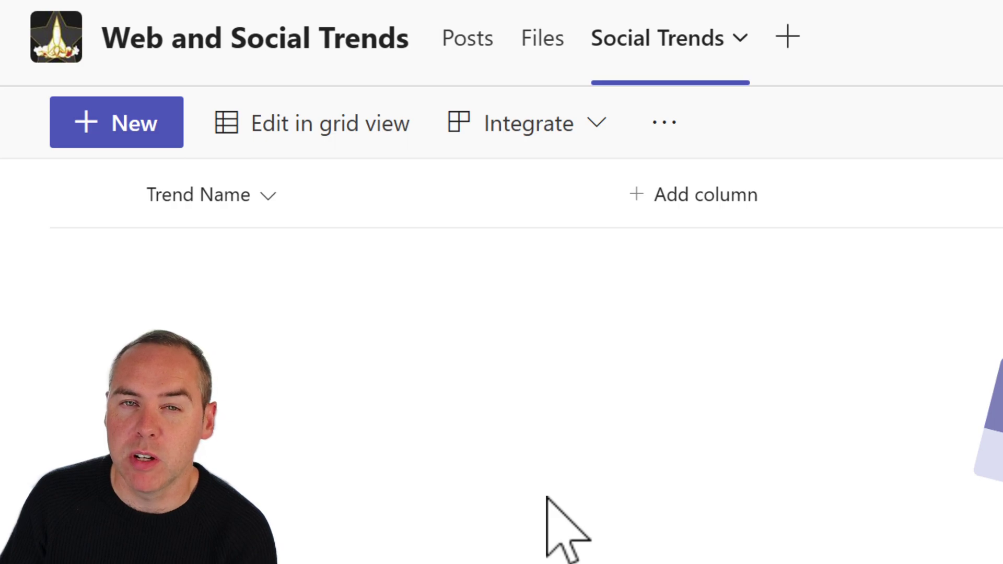
Start a Choice column named Category (Web / Social), described as "The Category for the Web or Social Trend", with the choices Web and Social.
{"action": "left_click", "coordinate": [691, 199]}
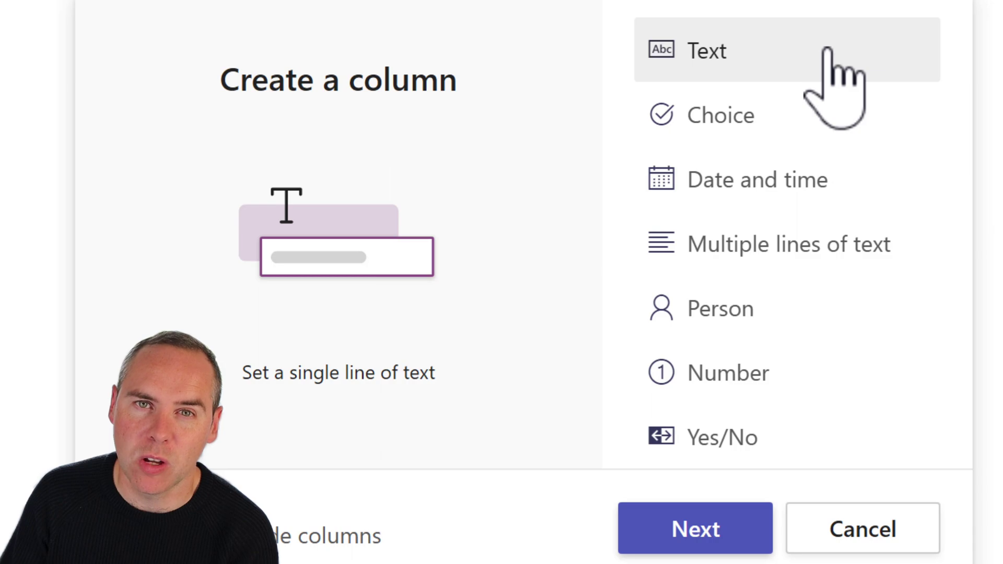
{"action": "left_click", "coordinate": [791, 118]}
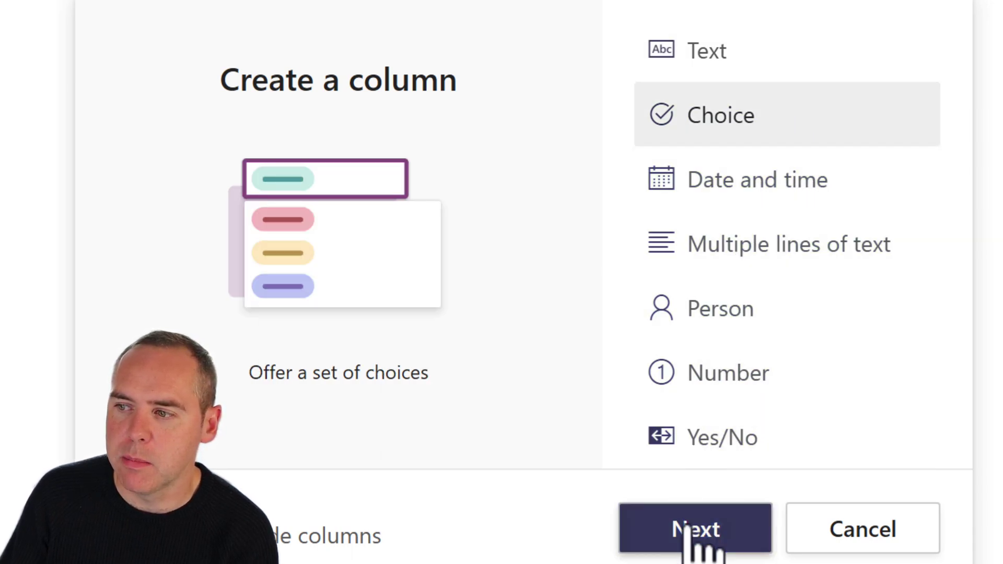
{"action": "left_click", "coordinate": [681, 544]}
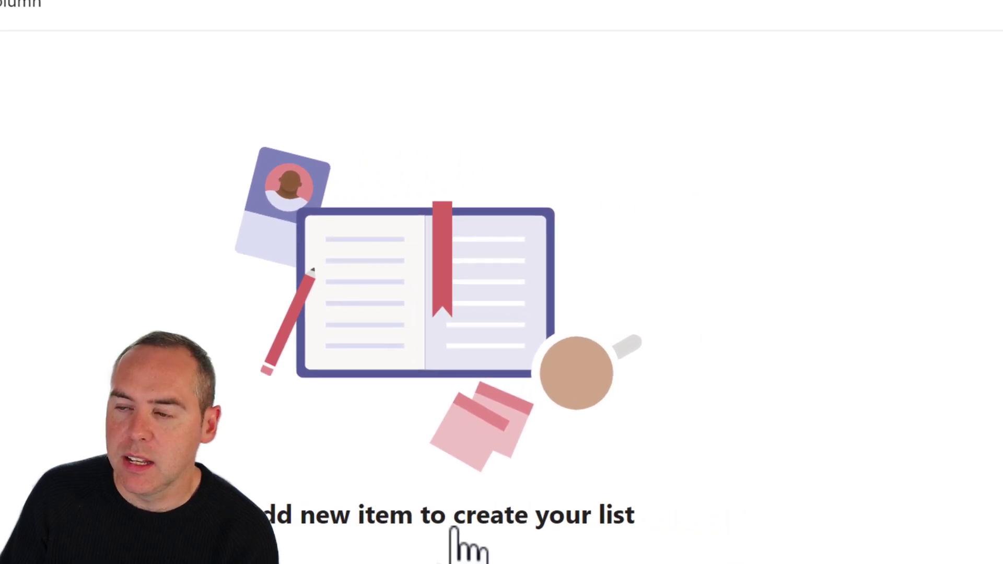
{"action": "left_click", "coordinate": [746, 137]}
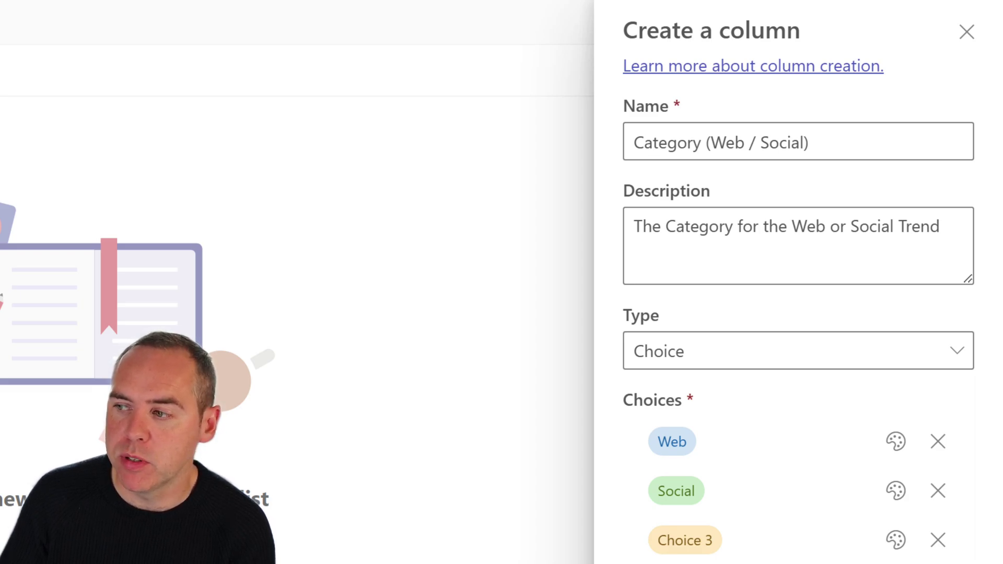
Remove the unused Choice 3 from the column's choices and keep manually added values disabled.
{"action": "left_click", "coordinate": [895, 491]}
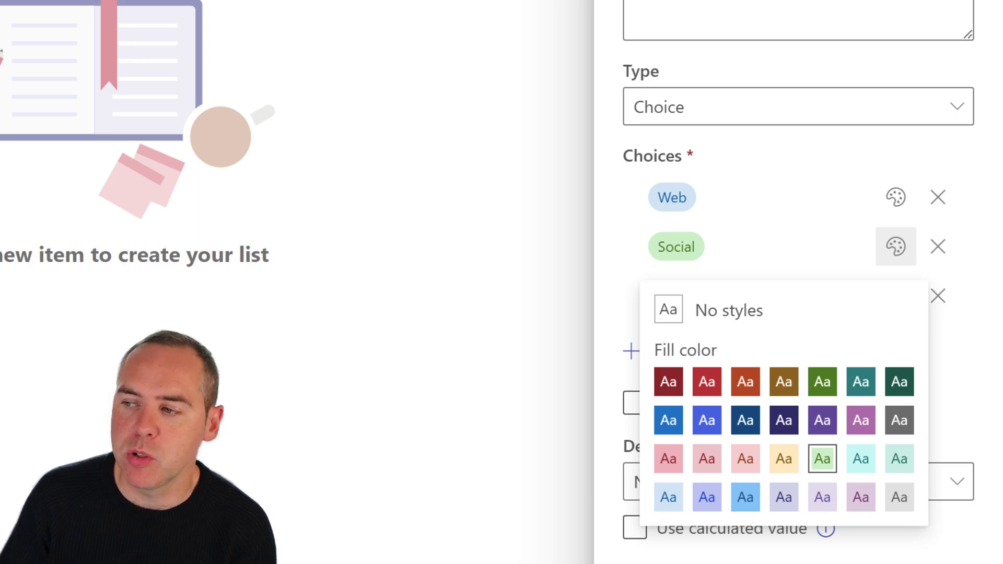
{"action": "key", "text": "Escape"}
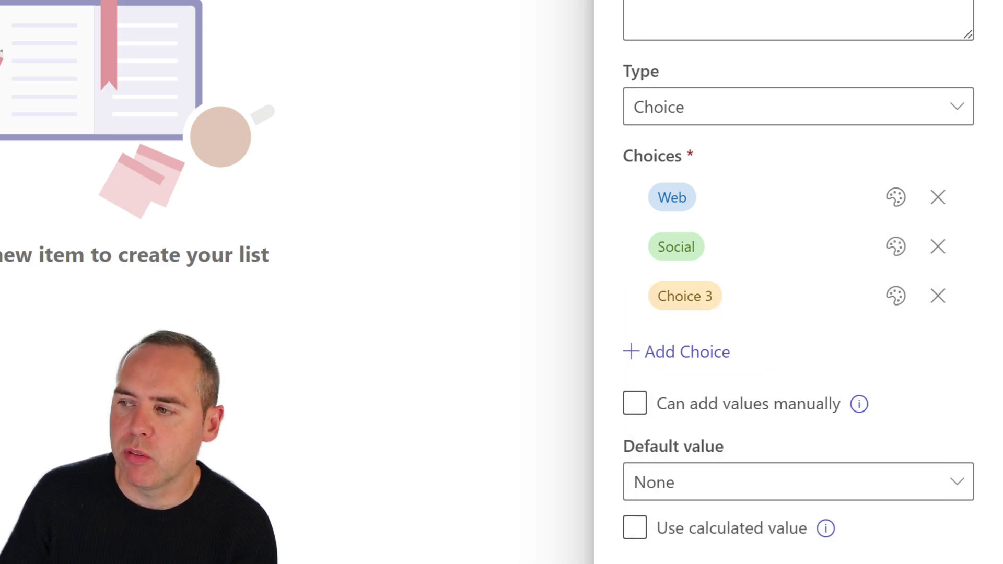
{"action": "left_click", "coordinate": [938, 299]}
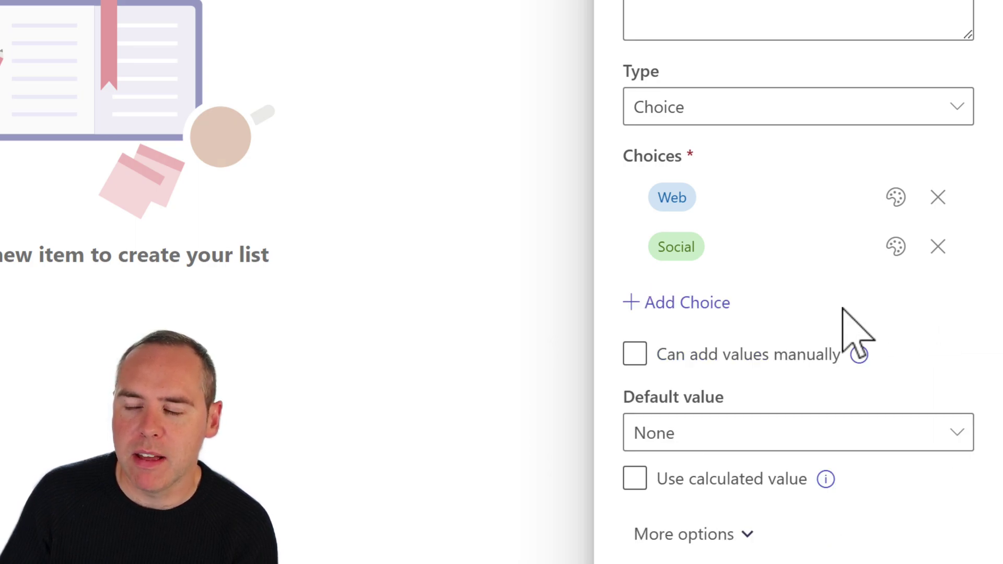
{"action": "left_click", "coordinate": [808, 360]}
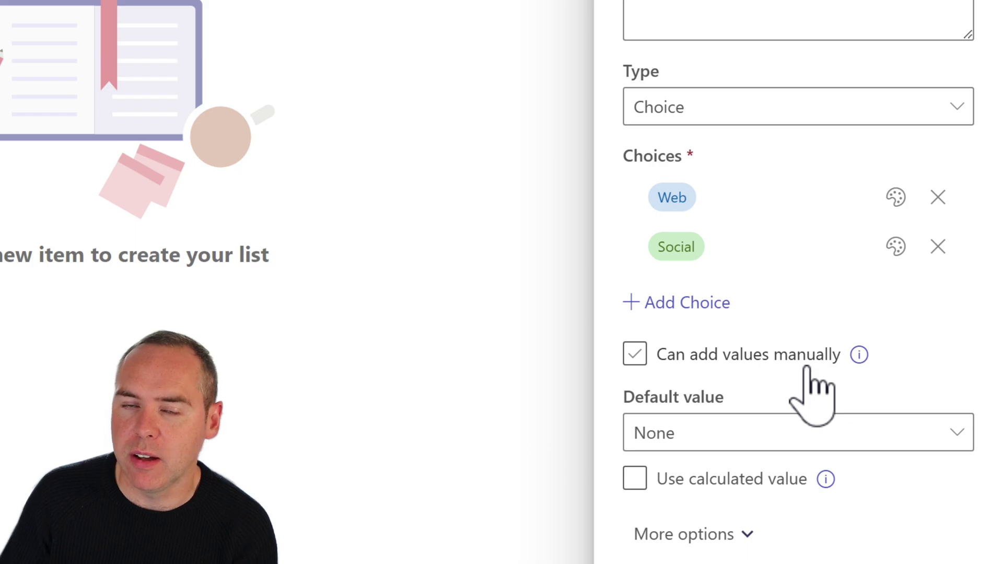
{"action": "left_click", "coordinate": [807, 363]}
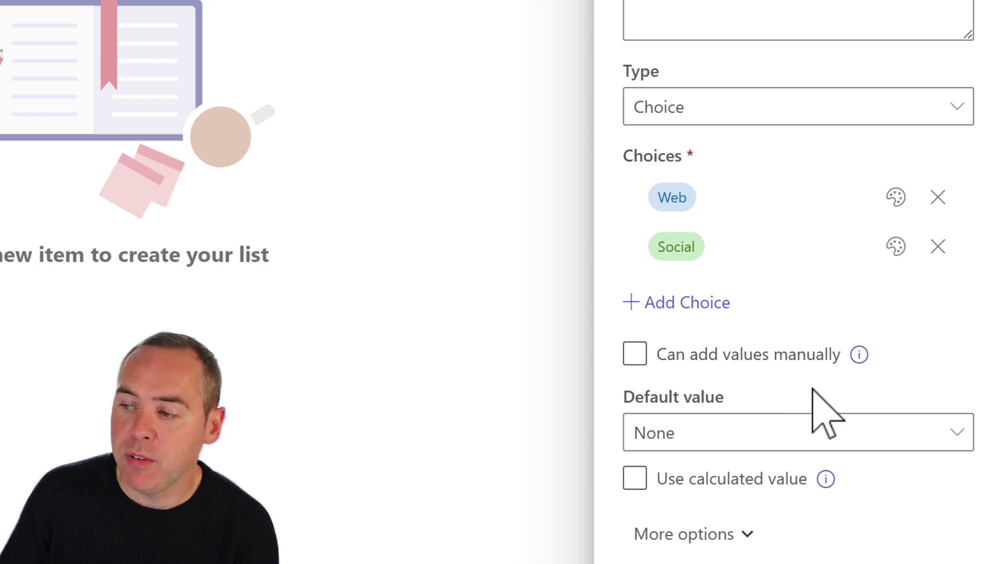
Require the Category (Web / Social) column to contain information and save the column.
{"action": "scroll", "coordinate": [750, 552], "scroll_direction": "down", "scroll_amount": 1}
{"action": "left_click", "coordinate": [748, 531]}
{"action": "scroll", "coordinate": [820, 522], "scroll_direction": "down", "scroll_amount": 8}
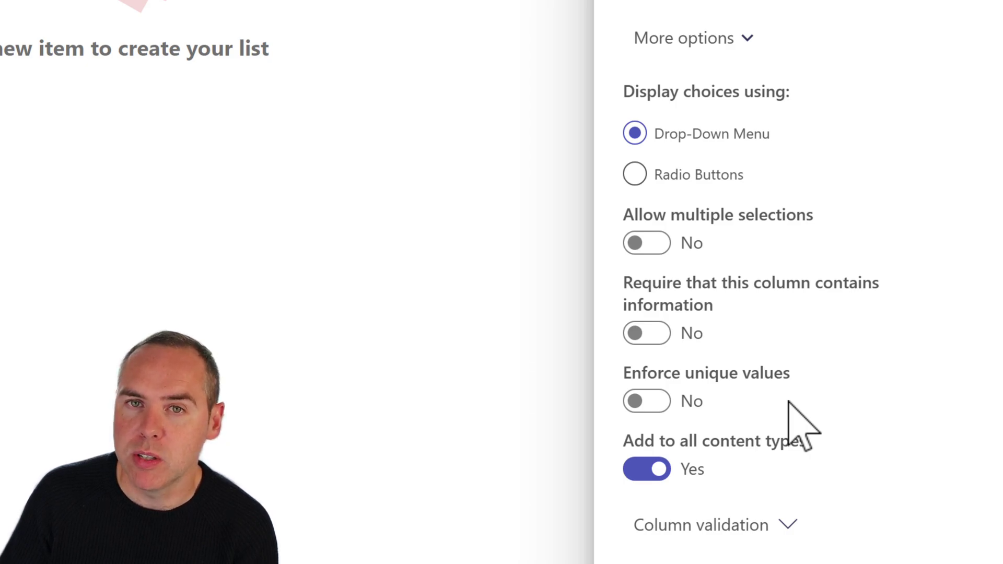
{"action": "left_click", "coordinate": [660, 334]}
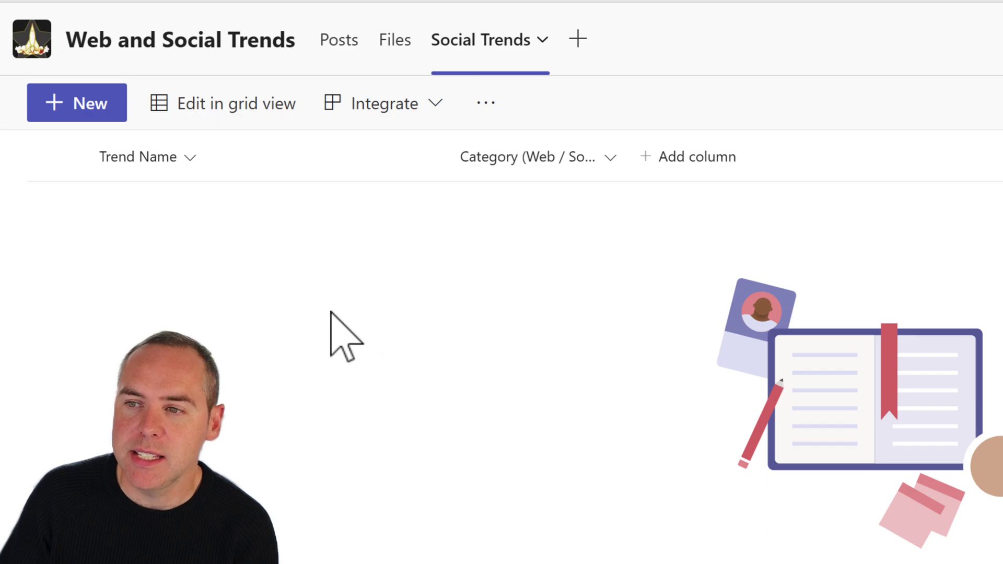
Try out the new item form by setting the category to Web, and discard the item.
{"action": "left_click", "coordinate": [94, 107]}
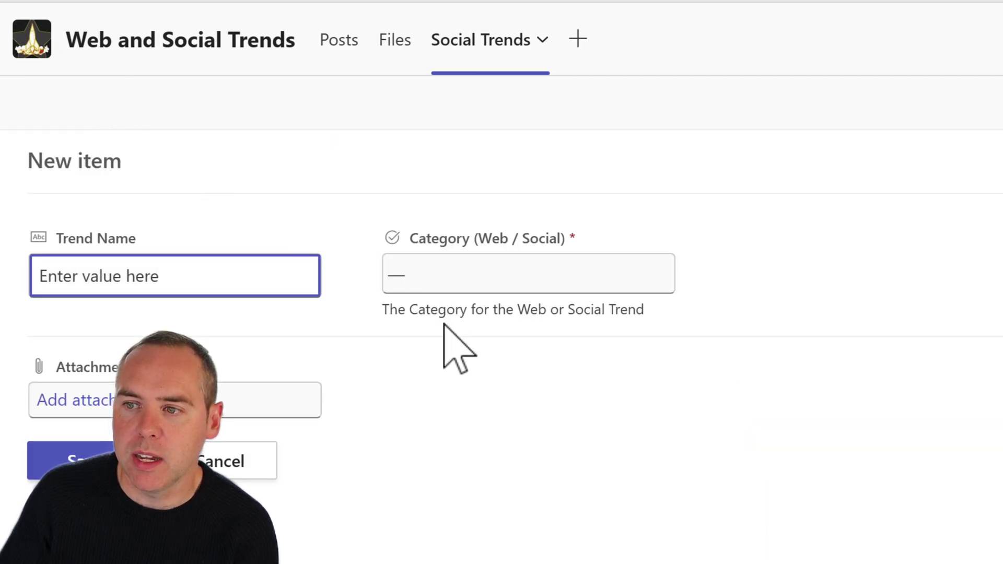
{"action": "left_click", "coordinate": [562, 261]}
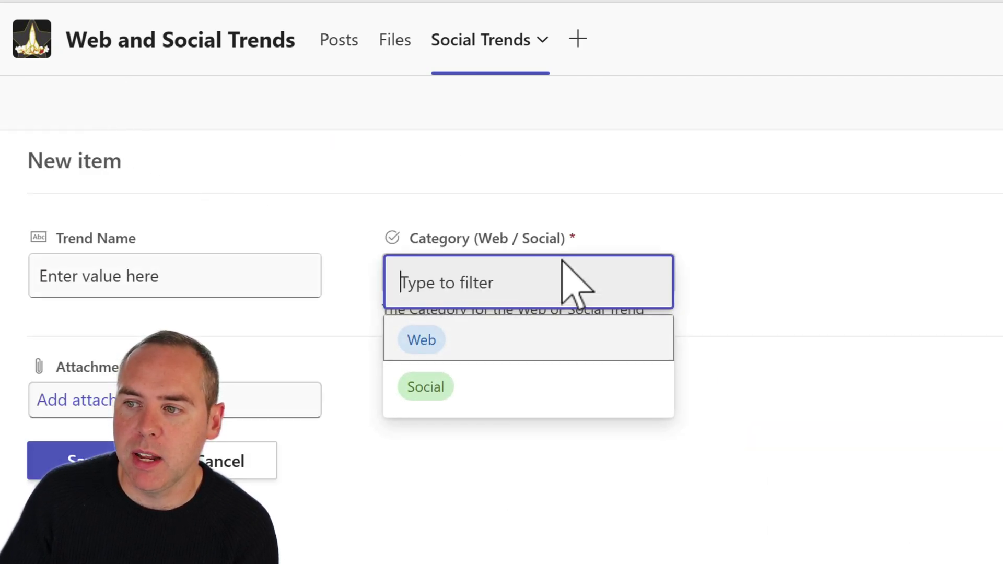
{"action": "left_click", "coordinate": [549, 345]}
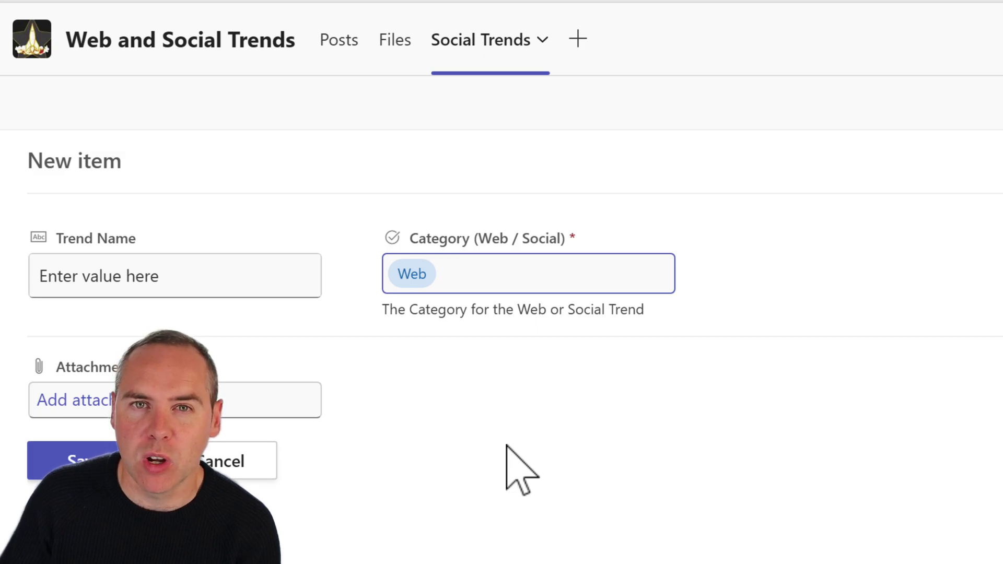
{"action": "left_click", "coordinate": [238, 461]}
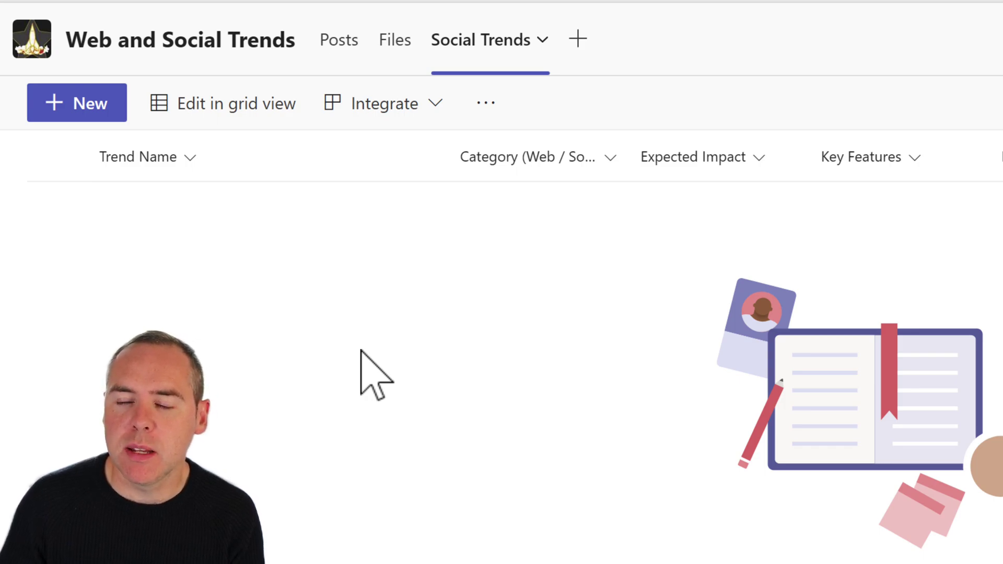
Add list items for Short-Form Videos (Social), AI-Generated Content (Web) and Community Building (Social).
{"action": "left_click", "coordinate": [69, 111]}
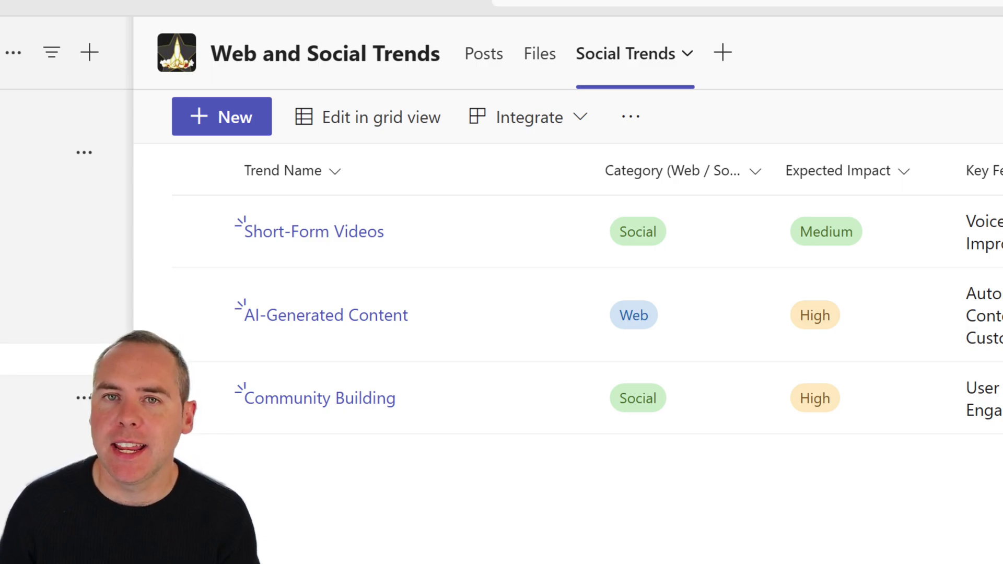
Review the details of the Community Building item and return to the list.
{"action": "left_click", "coordinate": [358, 400]}
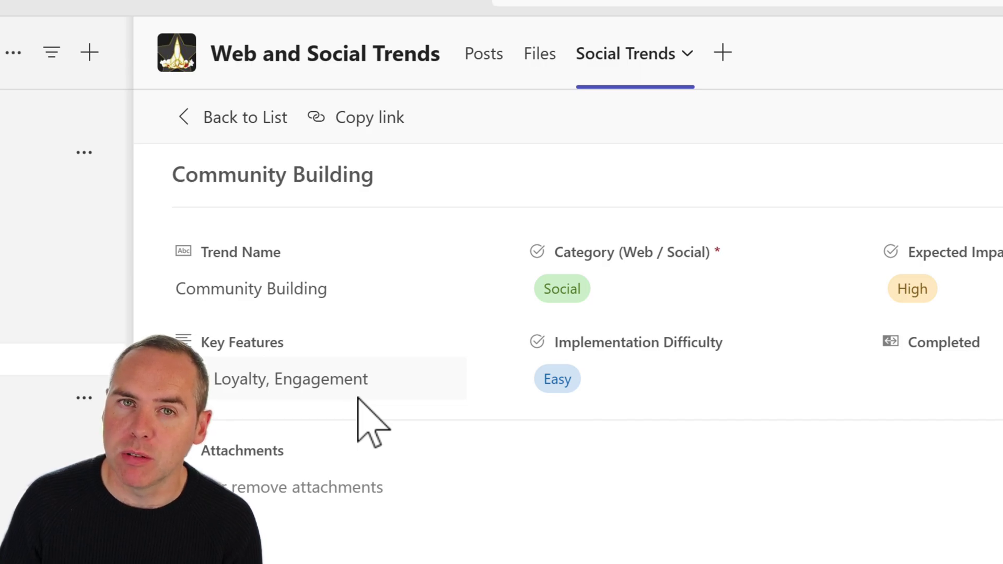
{"action": "left_click", "coordinate": [227, 117]}
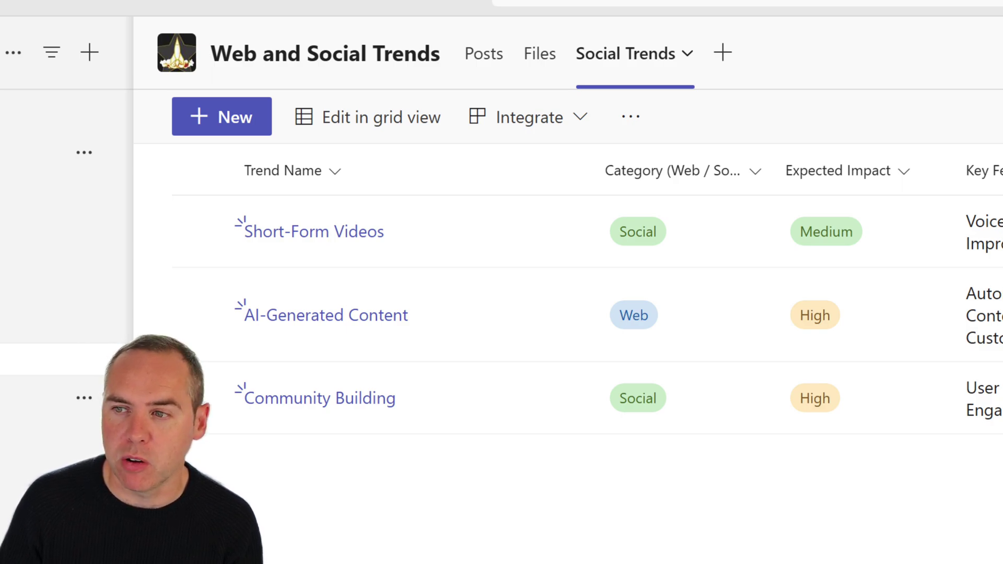
Filter the Social Trends list by Category (Web / Social) to show only Web items.
{"action": "left_click", "coordinate": [735, 173]}
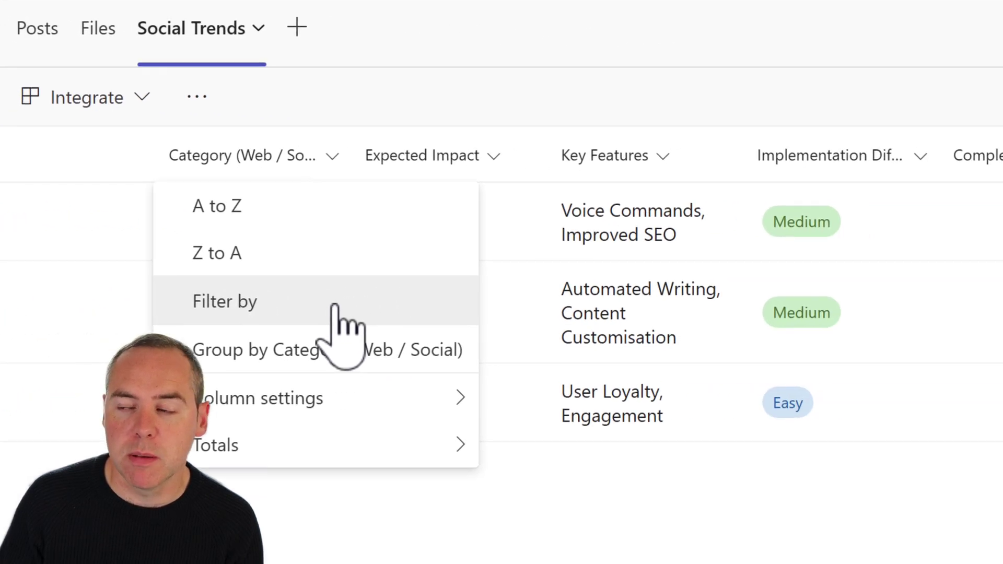
{"action": "left_click", "coordinate": [335, 308]}
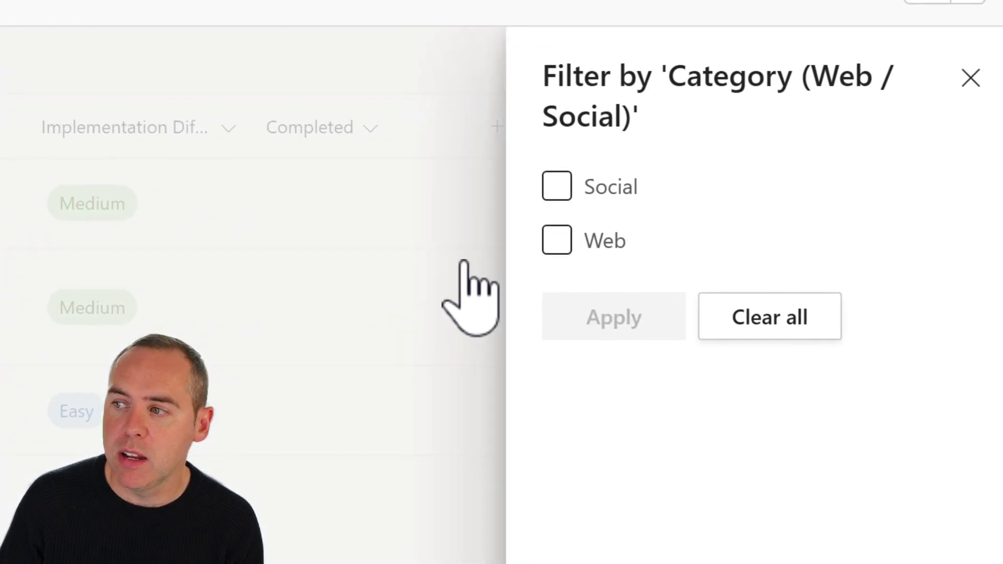
{"action": "left_click", "coordinate": [543, 239]}
{"action": "left_click", "coordinate": [599, 315]}
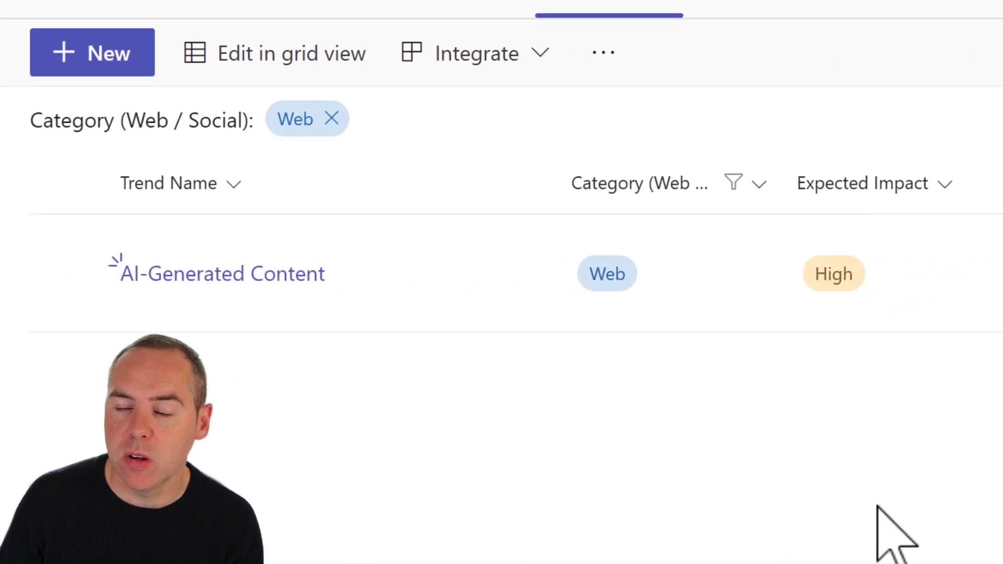
Clear the Web filter and group the list by Category (Web / Social).
{"action": "left_click", "coordinate": [685, 187]}
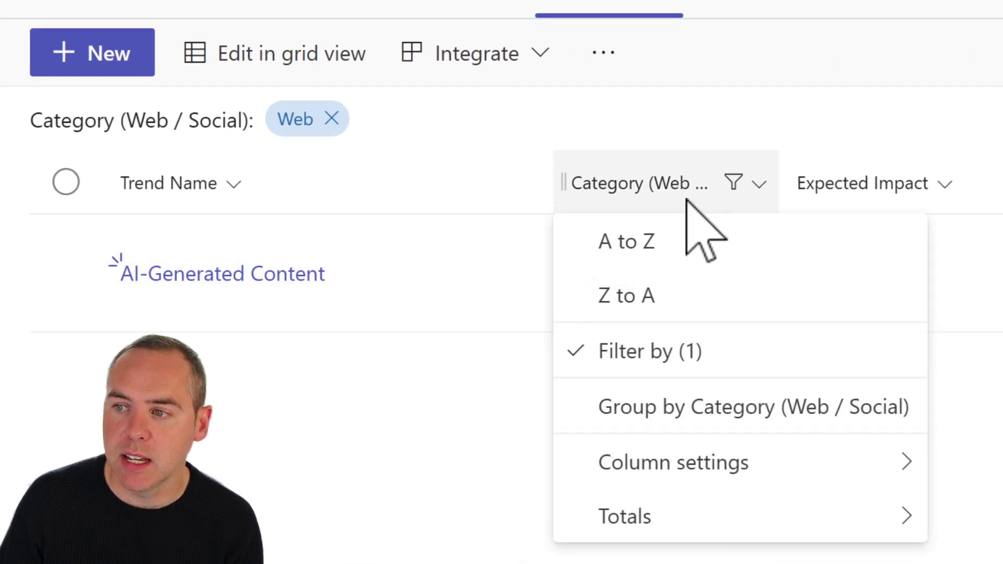
{"action": "left_click", "coordinate": [681, 355]}
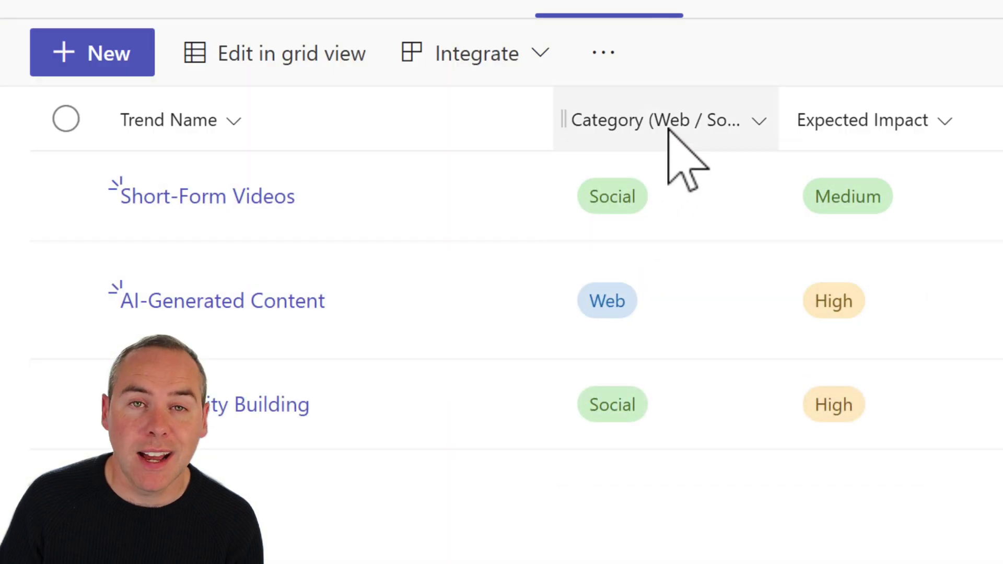
{"action": "left_click", "coordinate": [670, 125]}
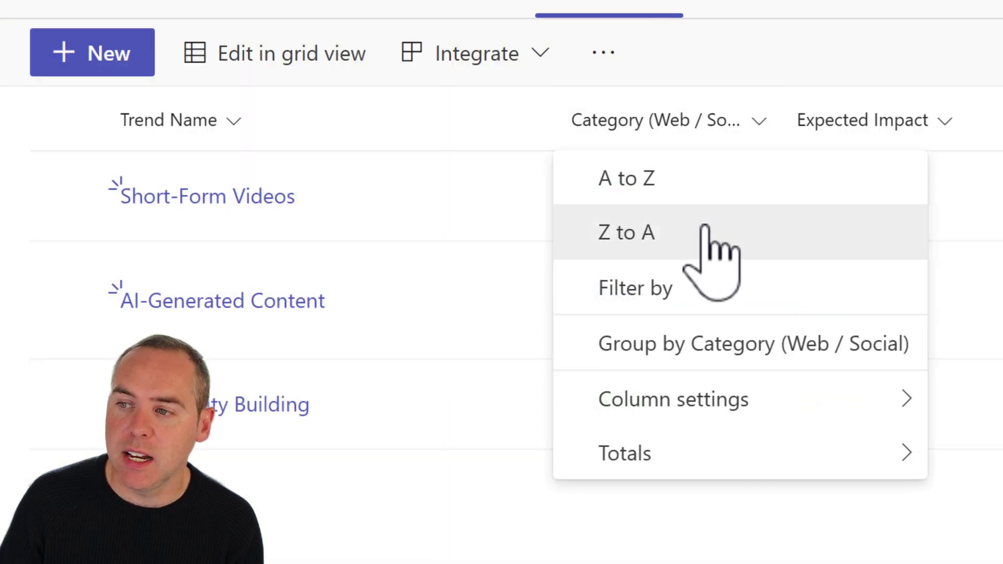
{"action": "left_click", "coordinate": [717, 352]}
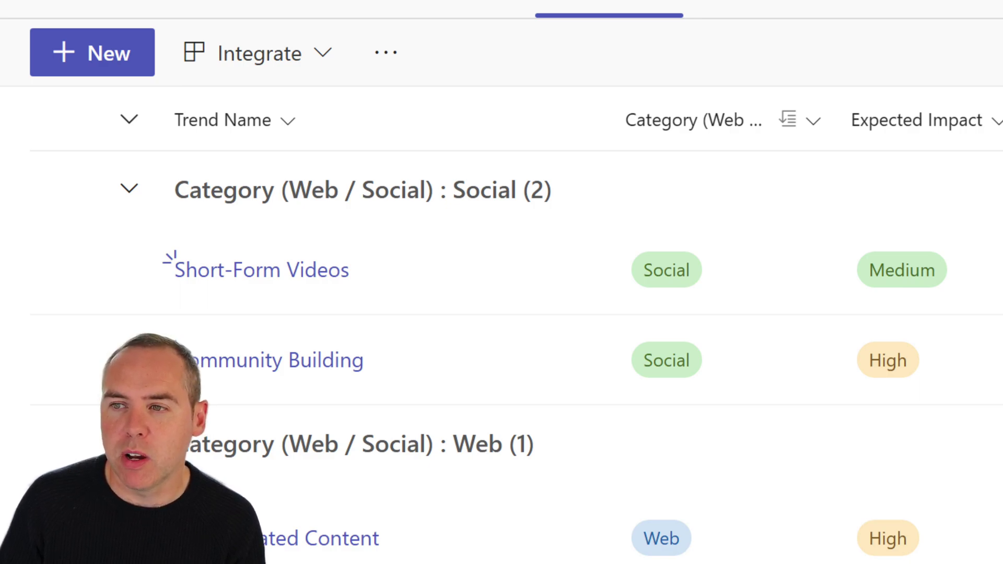
Open the channel's files in SharePoint and locate the Social Trends list in the site contents.
{"action": "left_click", "coordinate": [465, 128]}
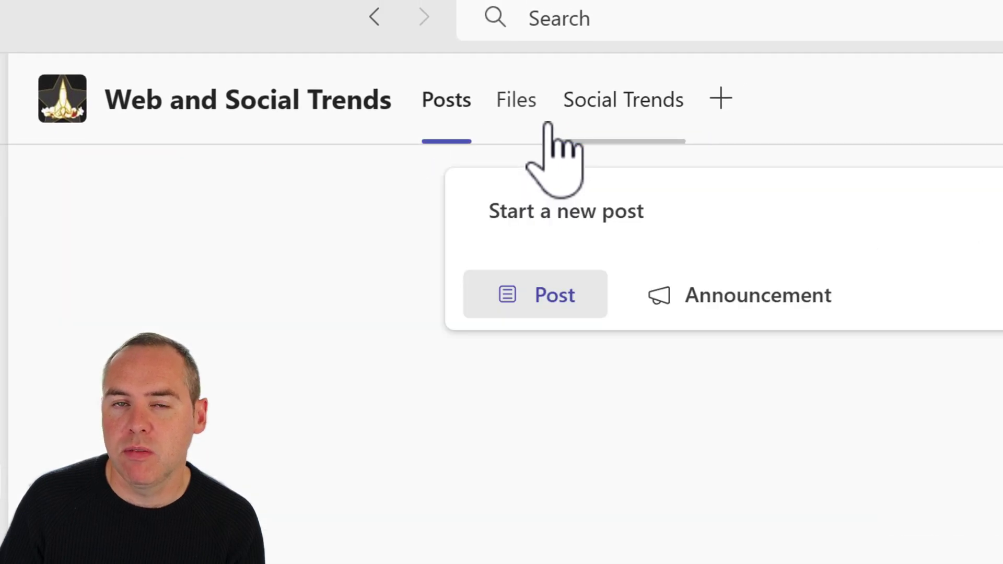
{"action": "left_click", "coordinate": [627, 136]}
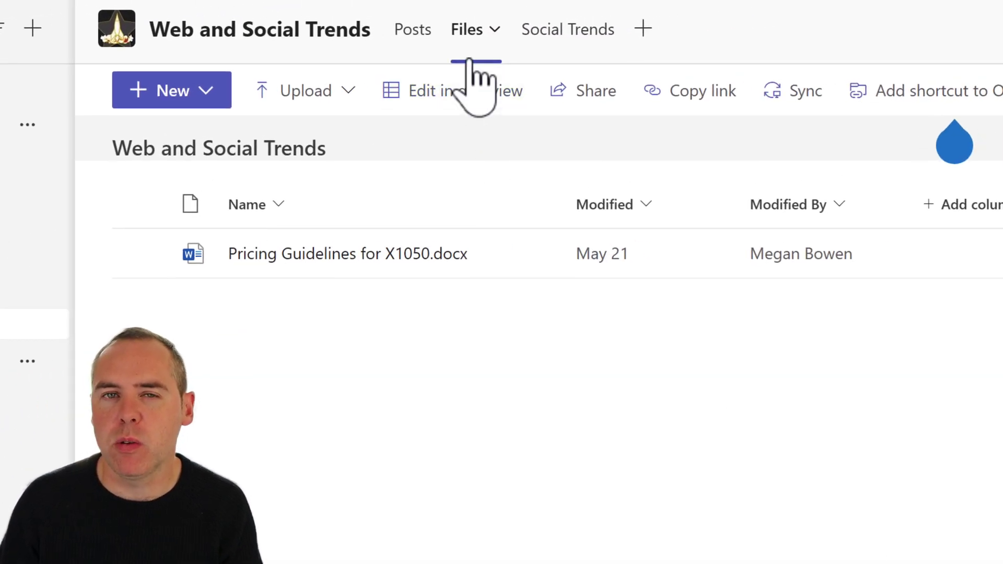
{"action": "mouse_move", "coordinate": [936, 144]}
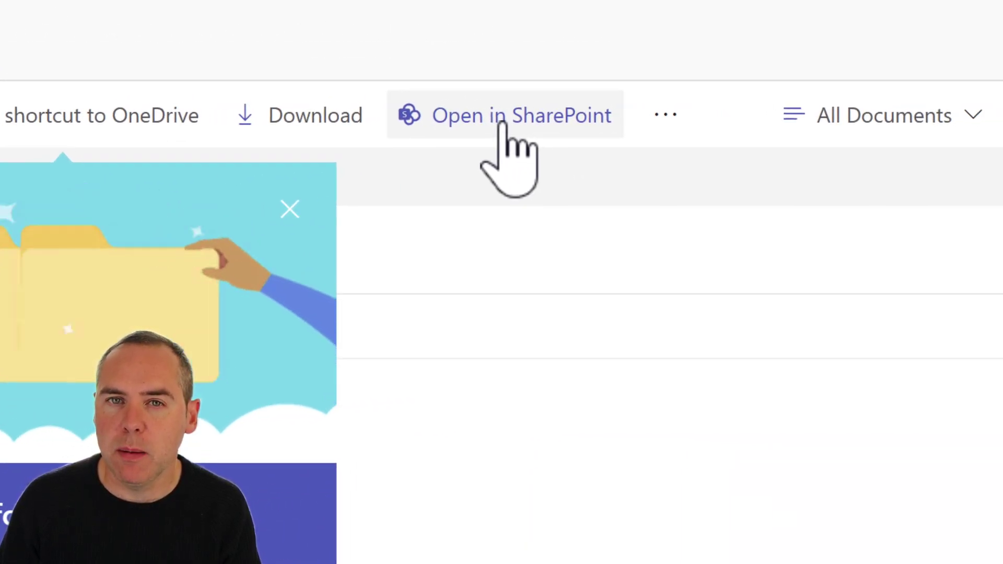
{"action": "left_click", "coordinate": [502, 125]}
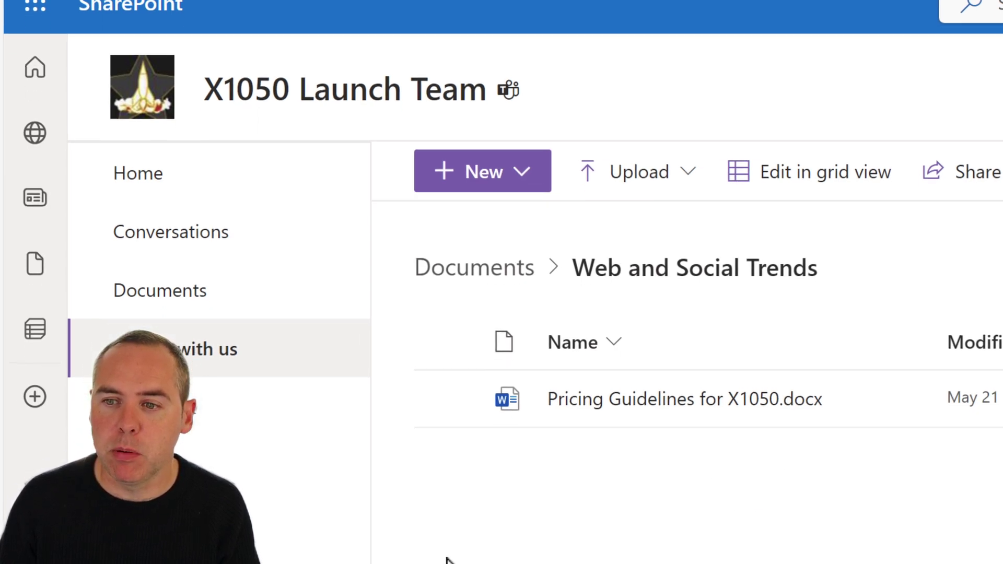
{"action": "left_click", "coordinate": [298, 549]}
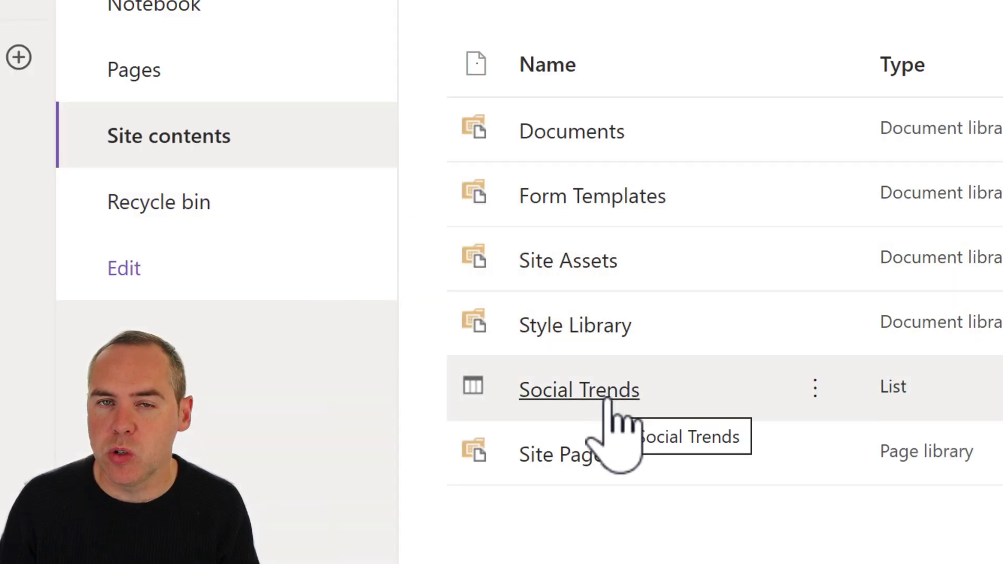
{"action": "left_click", "coordinate": [608, 402]}
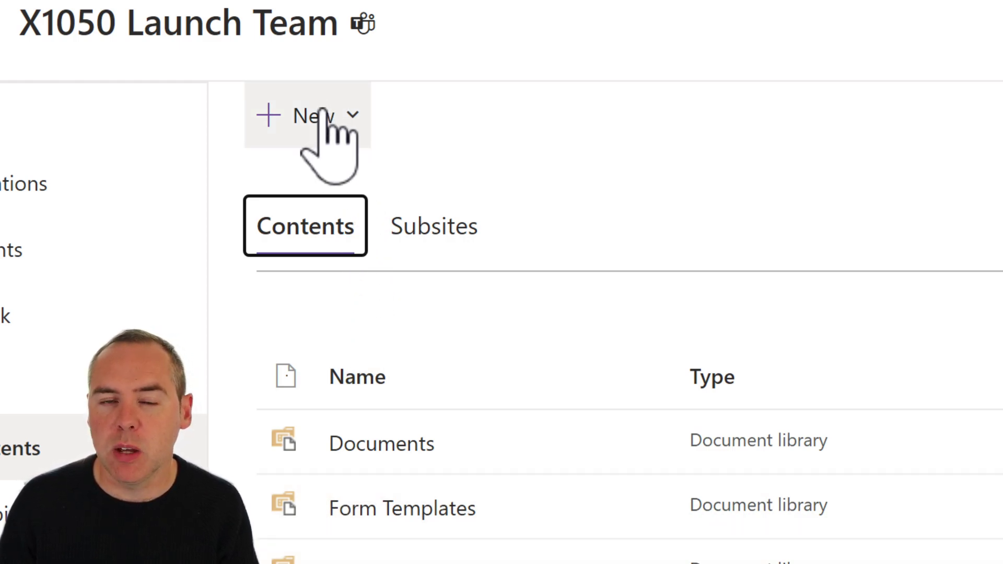
Create a list named Issue tracker from the Microsoft Issue tracker template, shown in site navigation, and start a new item in it.
{"action": "left_click", "coordinate": [327, 115]}
{"action": "left_click", "coordinate": [343, 177]}
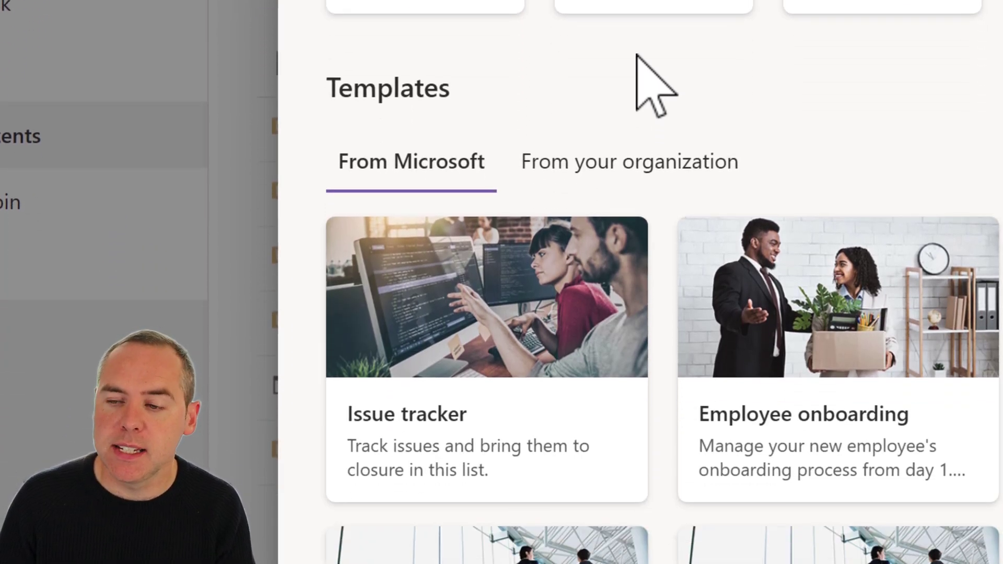
{"action": "left_click", "coordinate": [529, 402]}
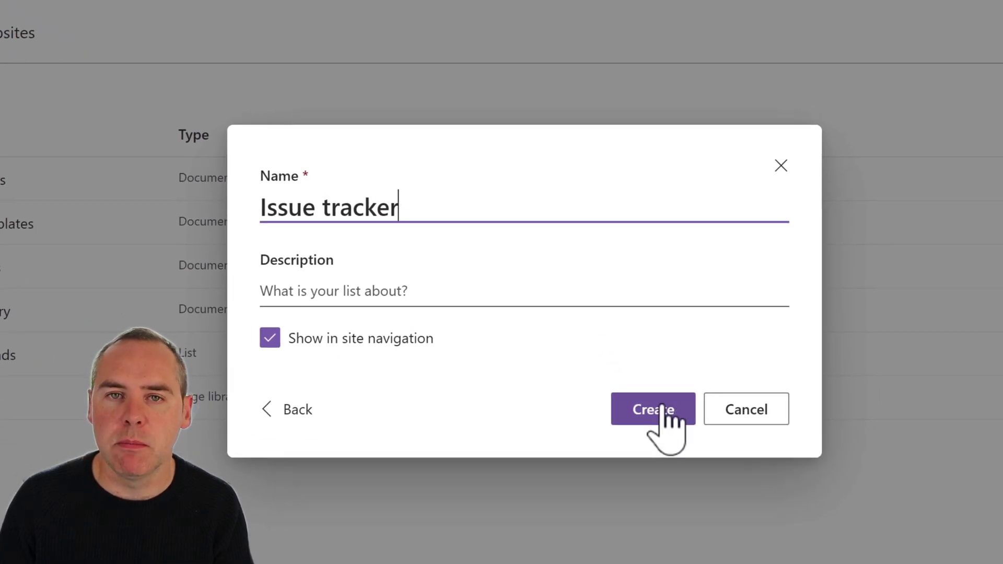
{"action": "left_click", "coordinate": [663, 407]}
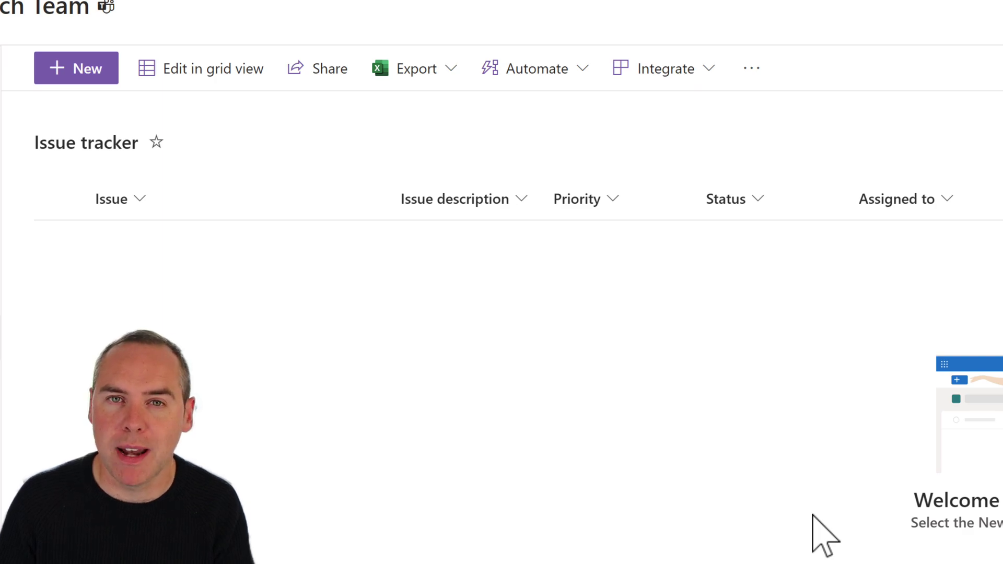
{"action": "left_click", "coordinate": [76, 69]}
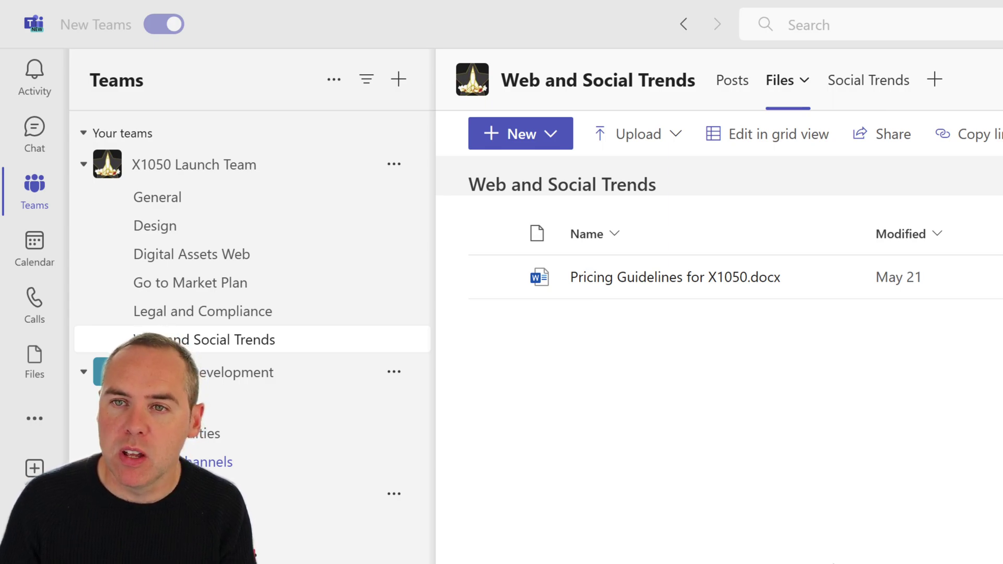
Add the existing Issue tracker list as a tab in the Web and Social Trends channel and open its Review TikTok Profile item.
{"action": "left_click", "coordinate": [935, 80]}
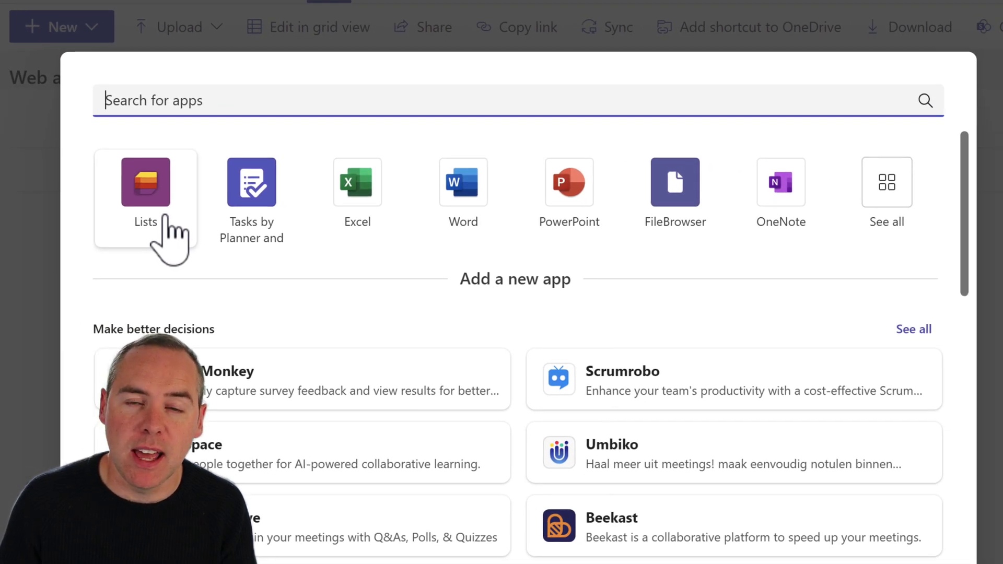
{"action": "left_click", "coordinate": [166, 217]}
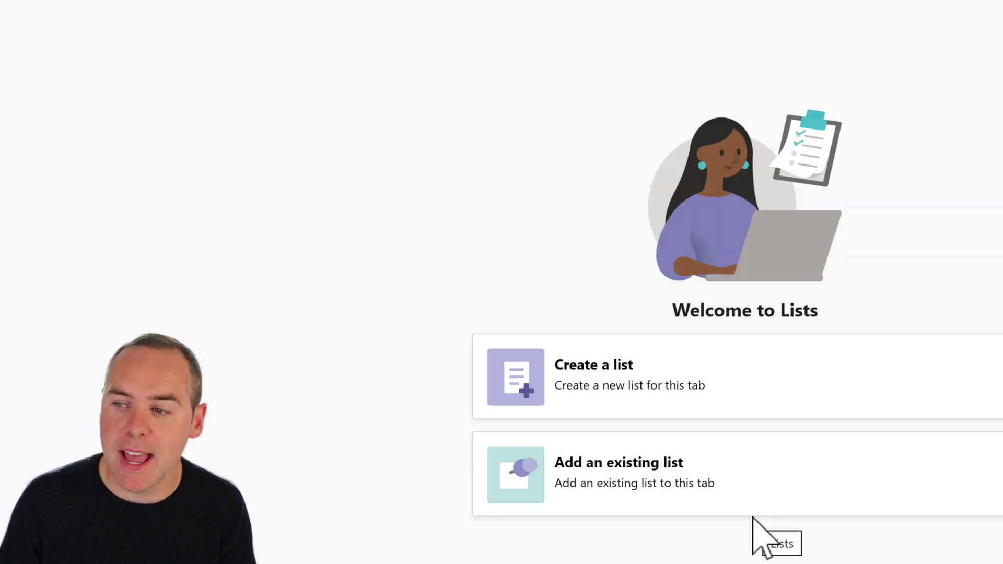
{"action": "left_click", "coordinate": [690, 494]}
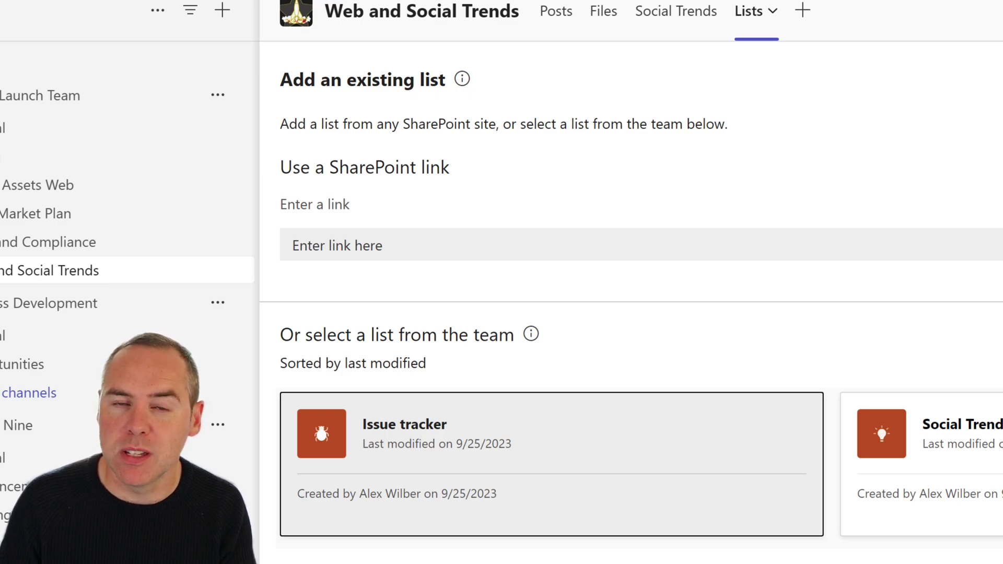
{"action": "left_click", "coordinate": [701, 515]}
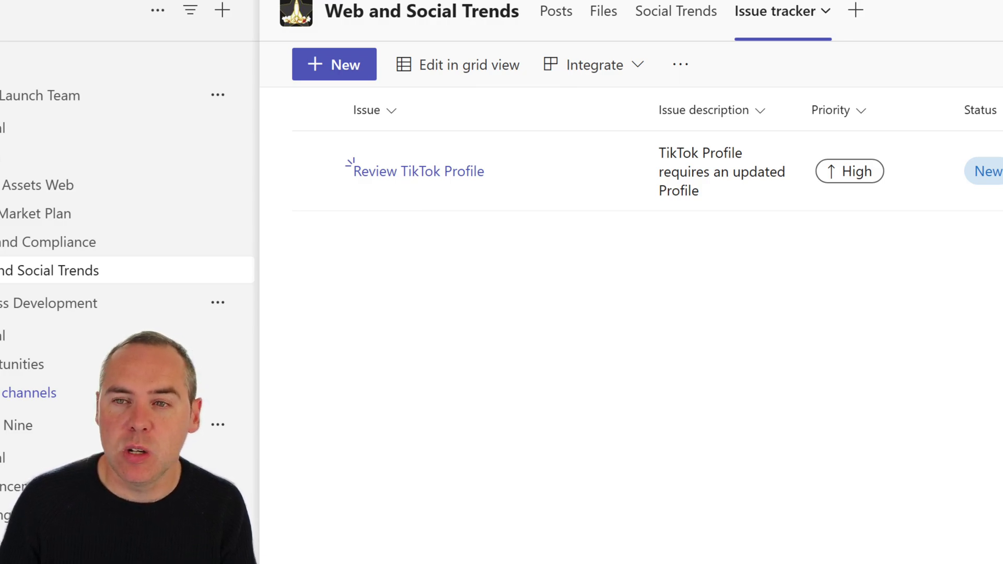
{"action": "left_click", "coordinate": [431, 176]}
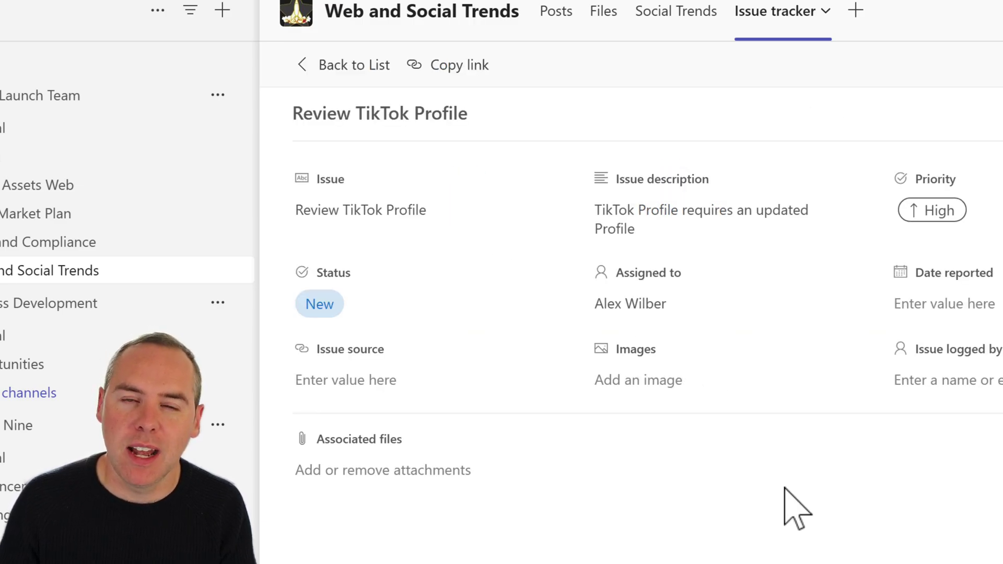